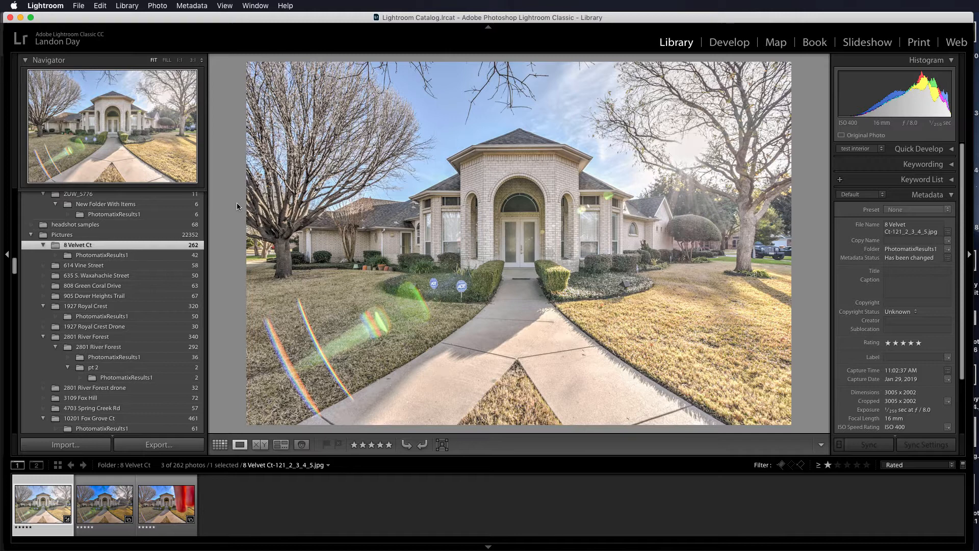
Examine the lens flare across the house and lawn, and compare the two HDR versions with and without fingers blocking the sun.
click(685, 158)
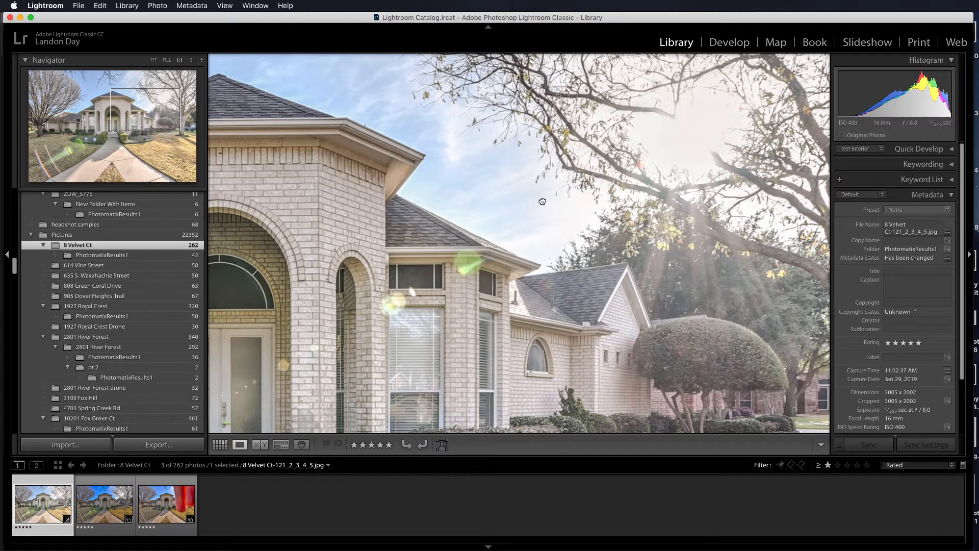
drag(542, 201, 676, 115)
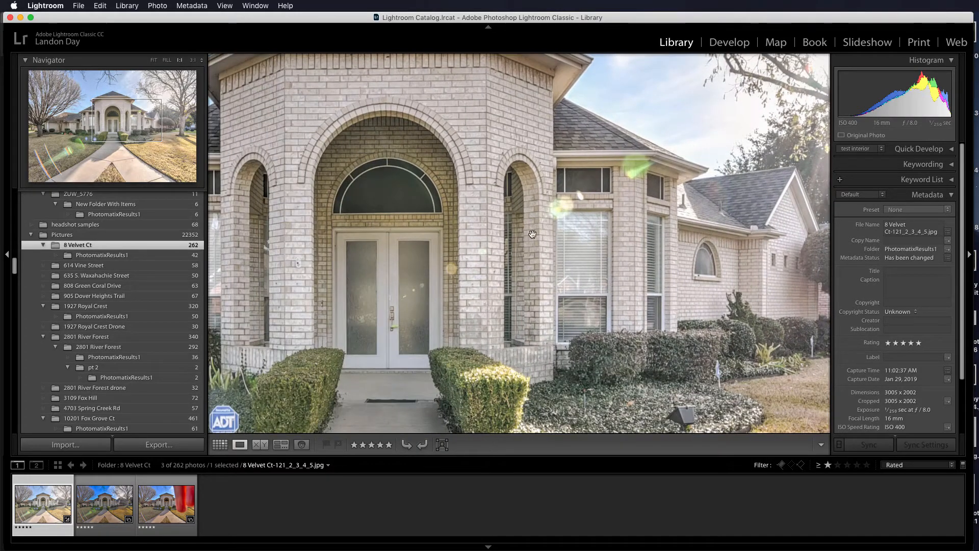
drag(530, 235, 713, 98)
drag(551, 221, 688, 125)
drag(475, 236, 735, 135)
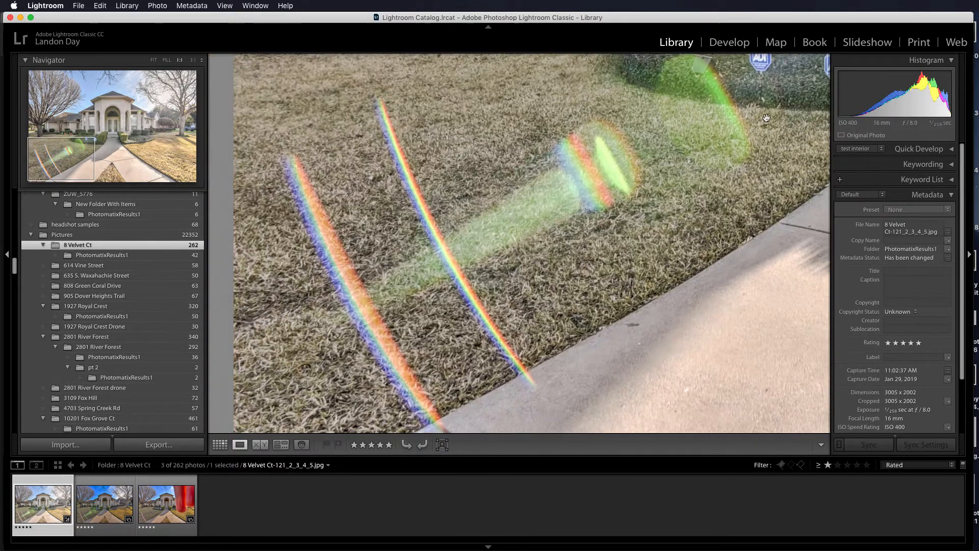
click(700, 140)
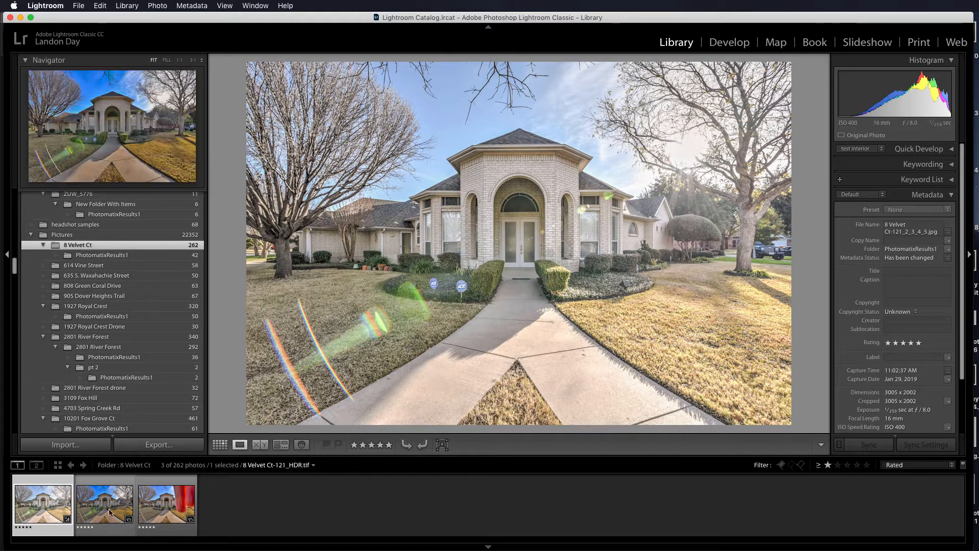
click(93, 512)
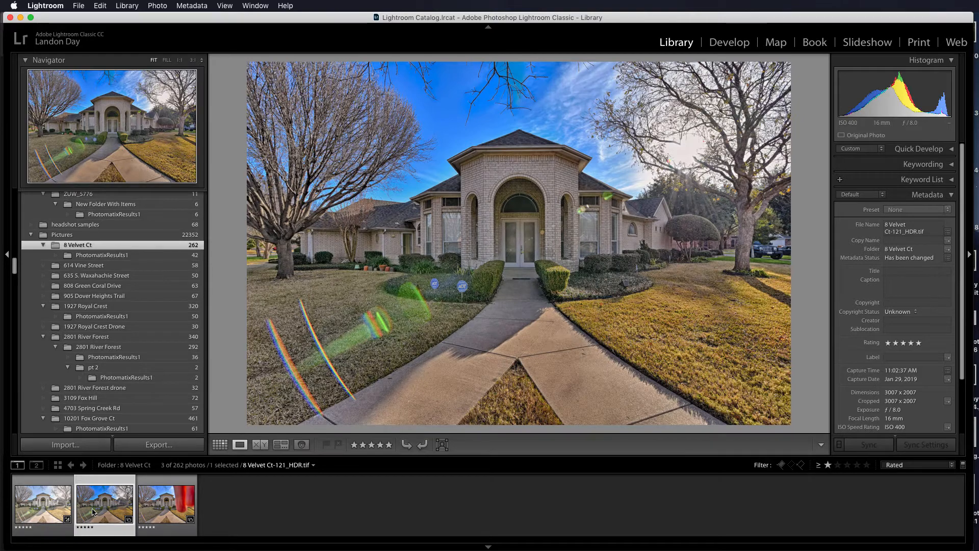
click(162, 512)
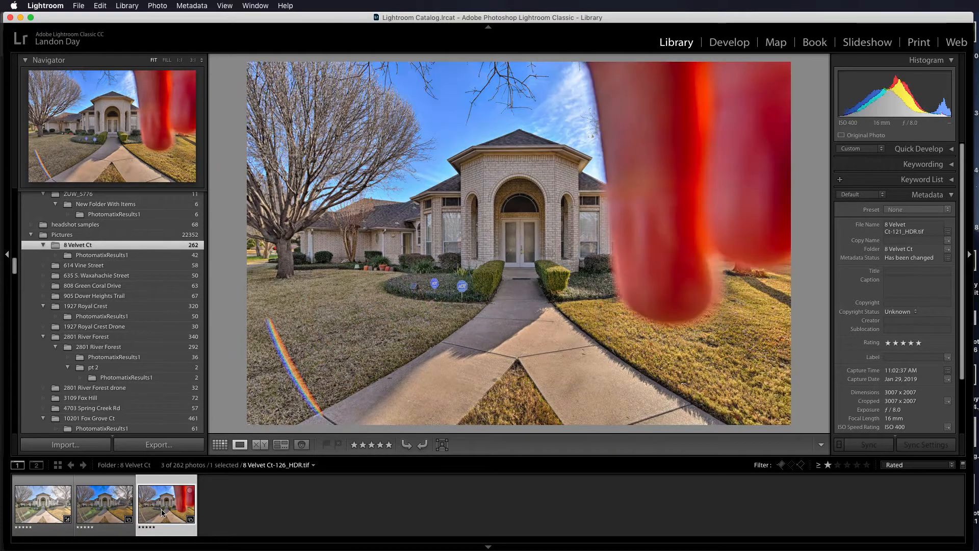
click(104, 509)
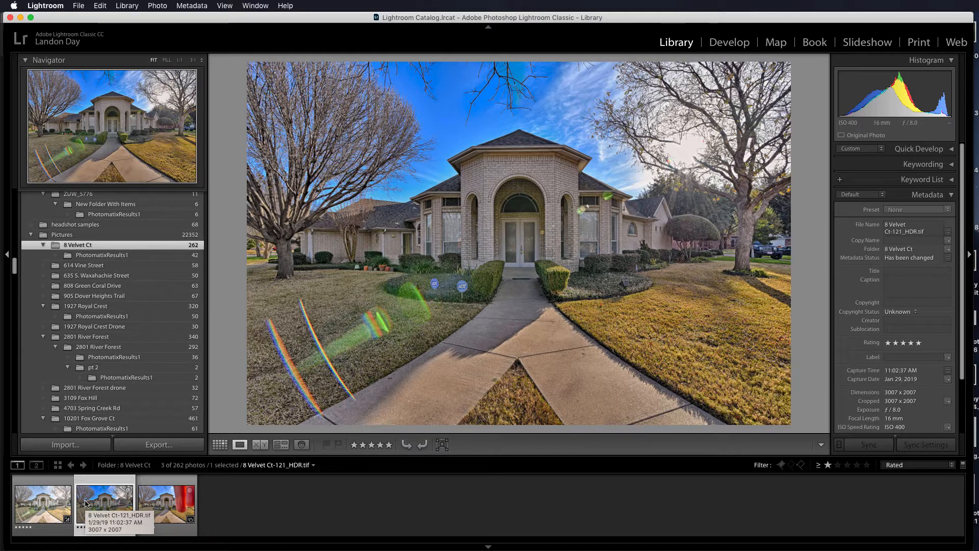
click(169, 506)
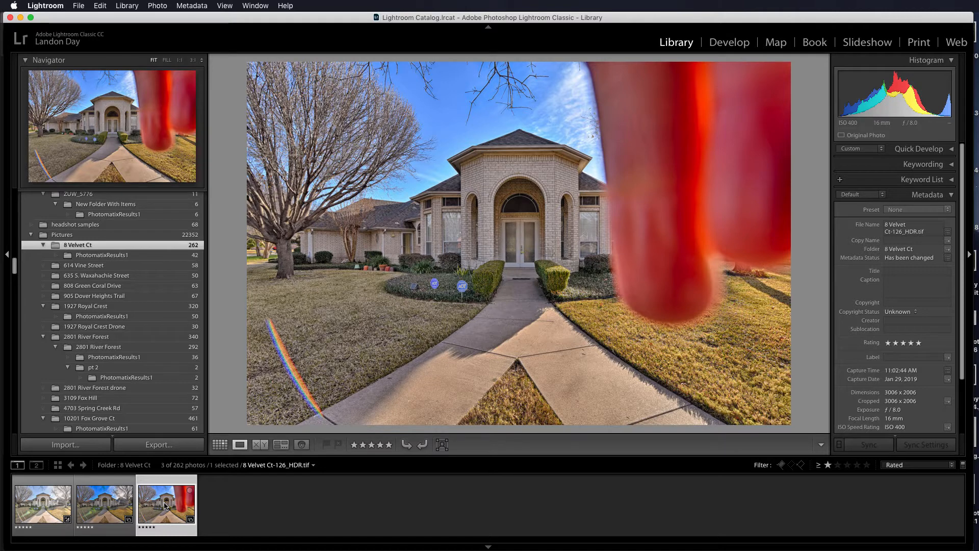
super+click(107, 506)
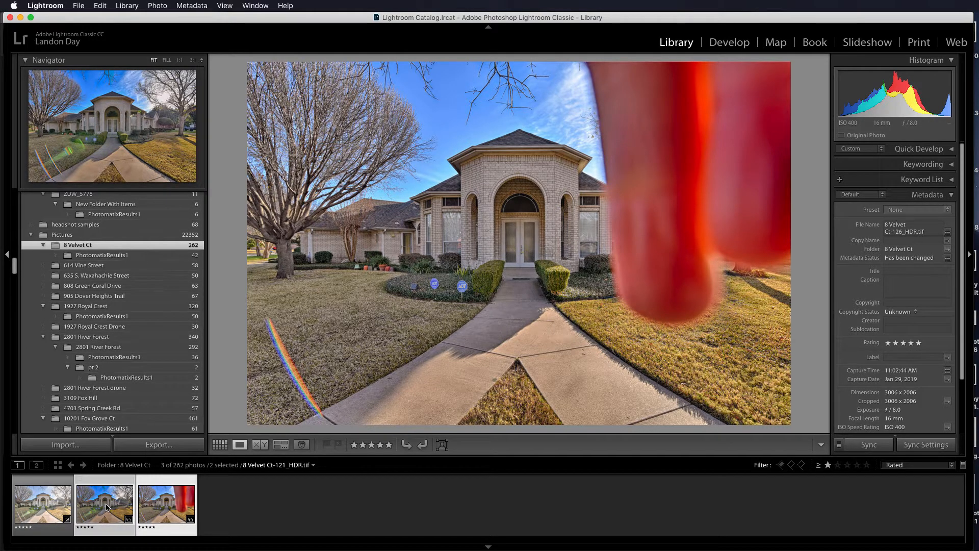
right_click(107, 506)
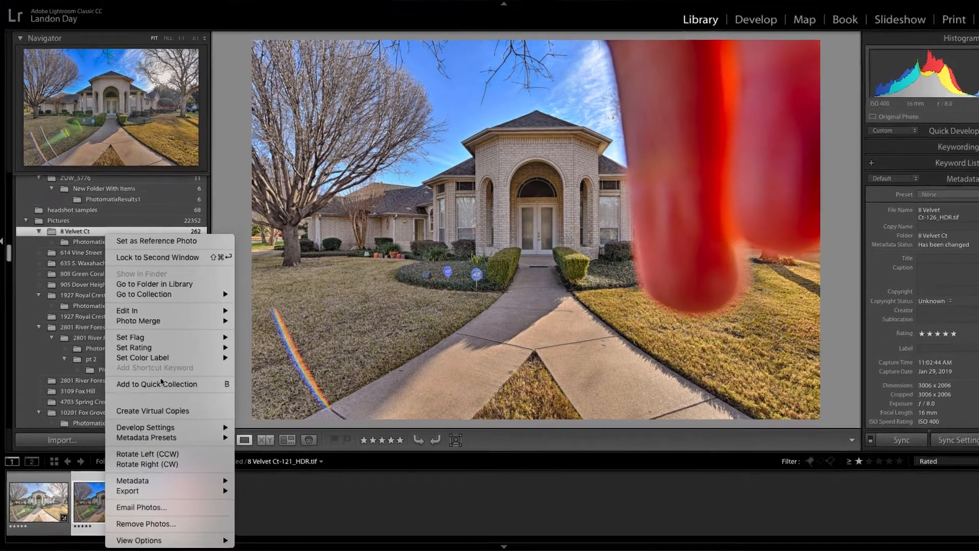
mouse_move(162, 321)
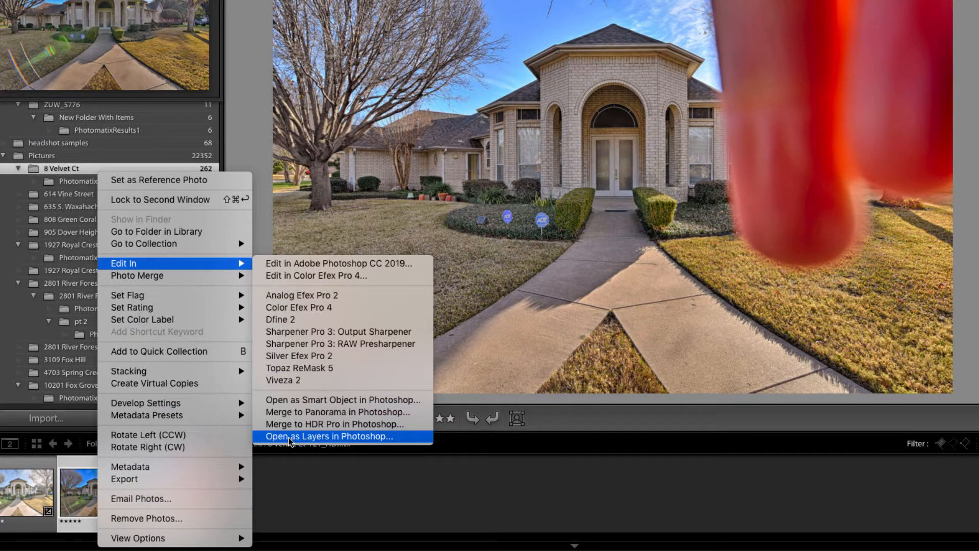
click(289, 437)
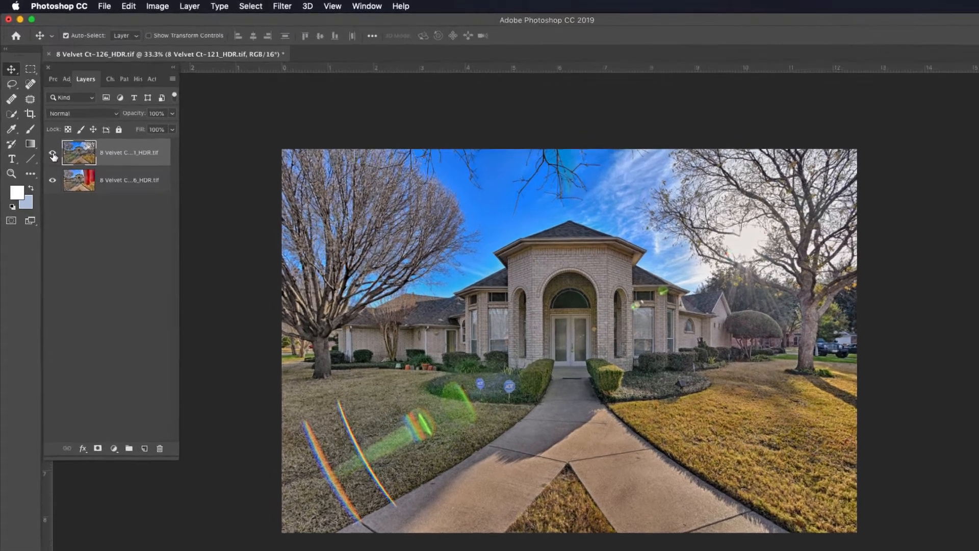
Compare the two exposures by toggling the upper layer's visibility, and add an inverted black layer mask to that layer.
click(47, 137)
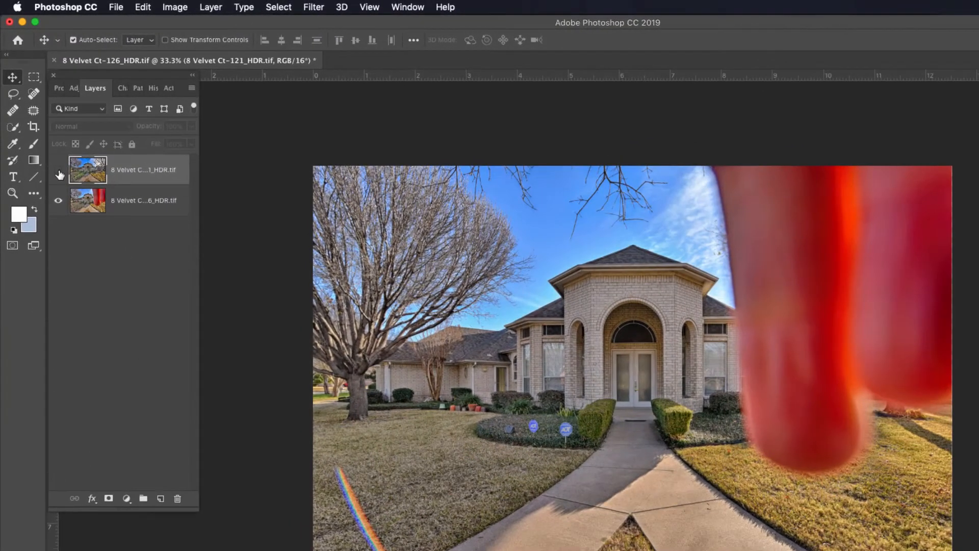
click(58, 171)
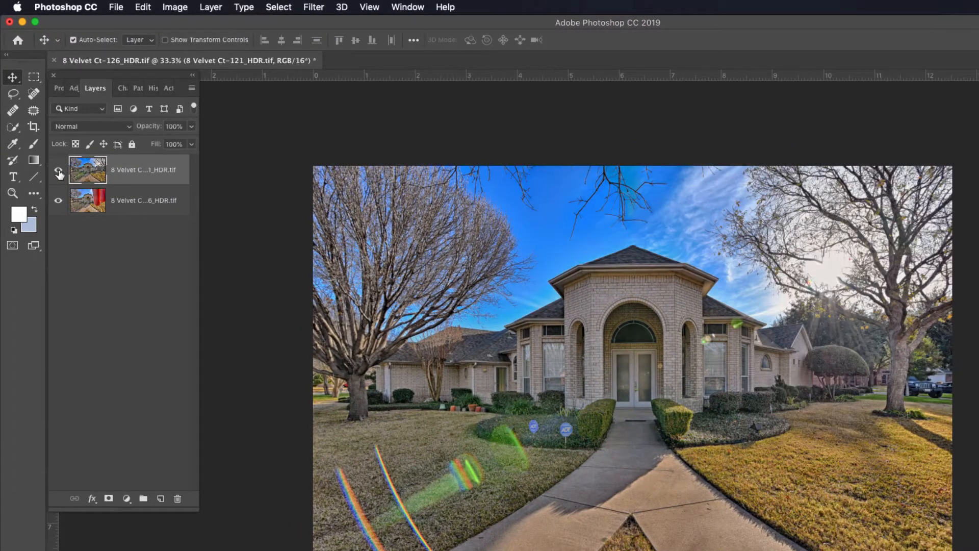
click(59, 171)
click(59, 172)
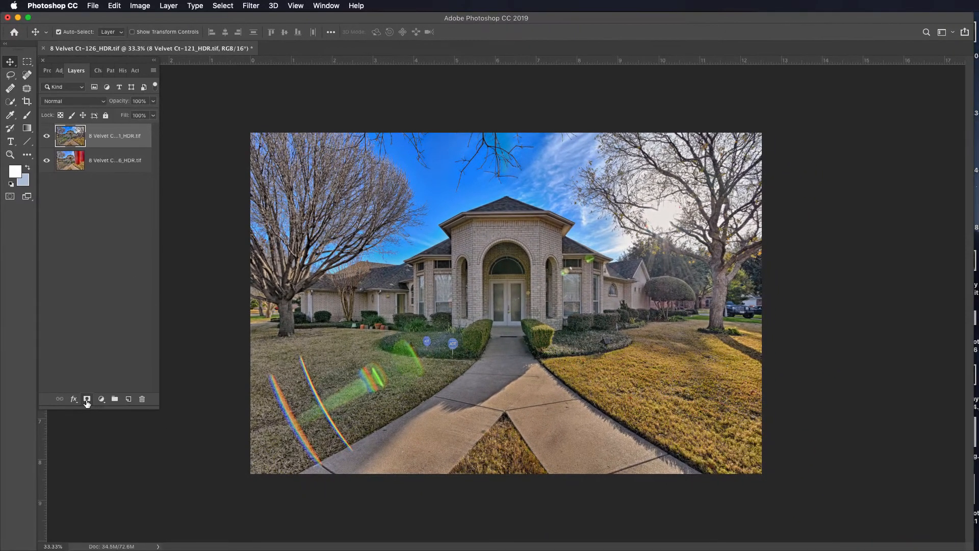
click(87, 399)
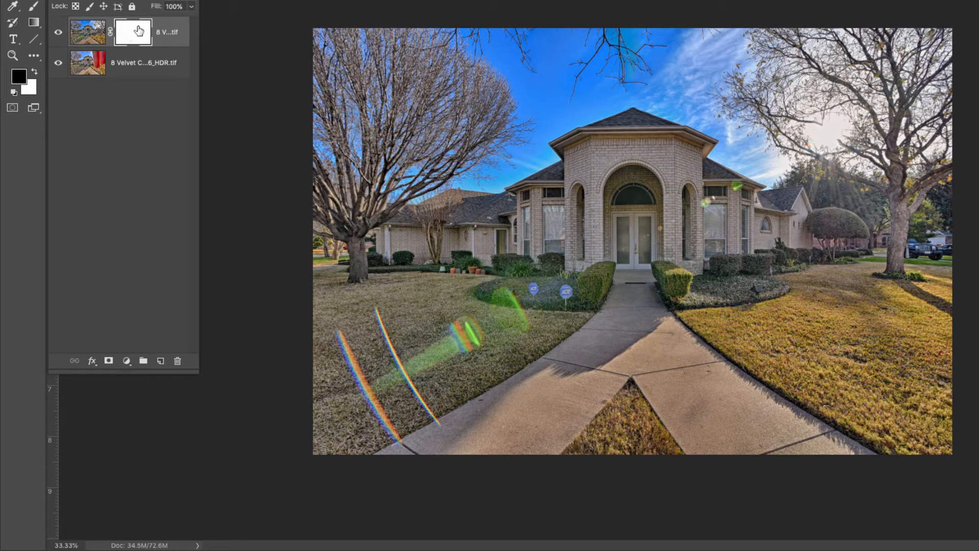
key(ctrl+i)
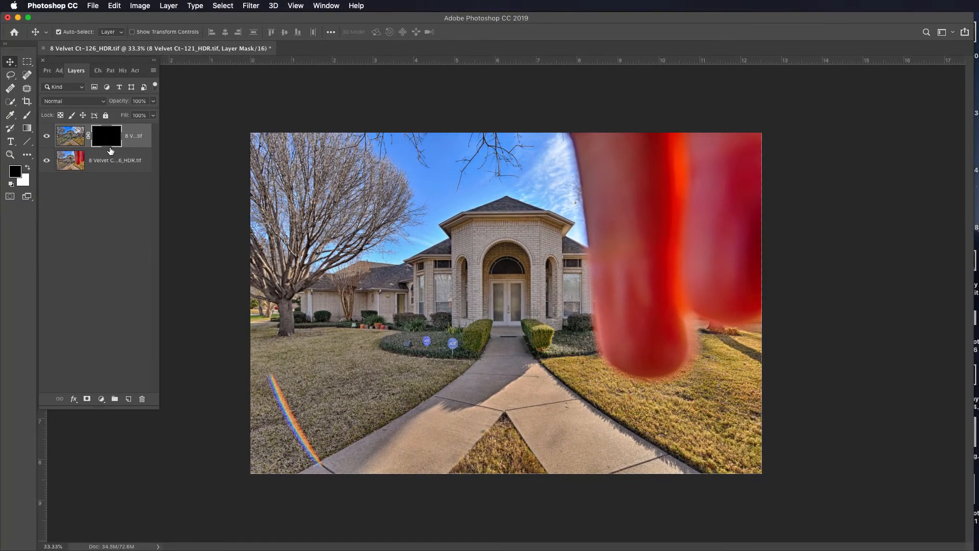
Set up the Brush tool with the soft round 250 px brush at 7% hardness.
key(b)
right_click(208, 249)
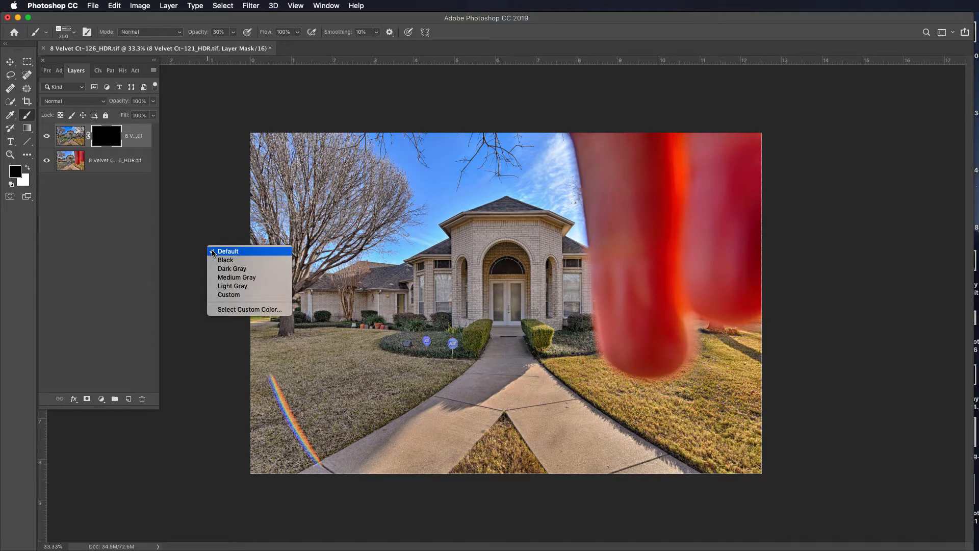
click(385, 255)
right_click(385, 255)
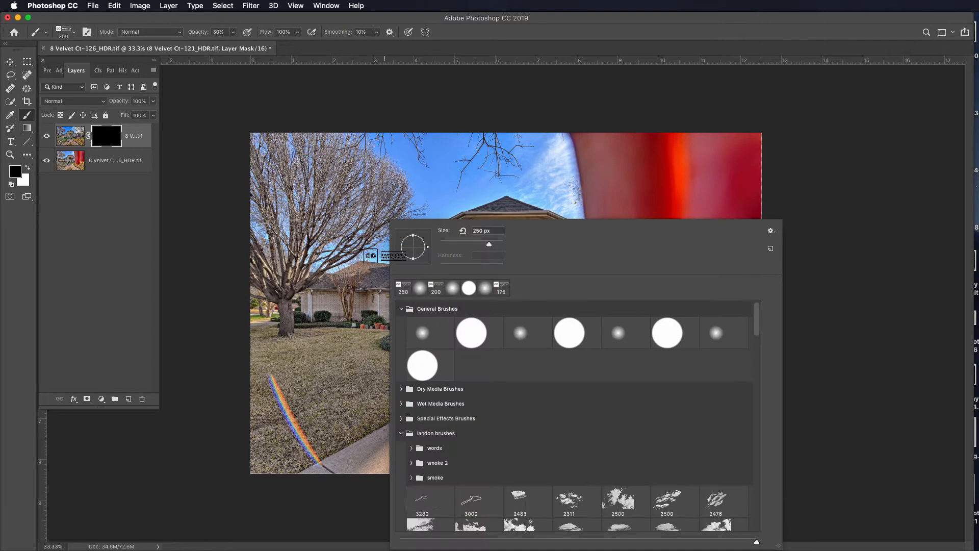
click(453, 288)
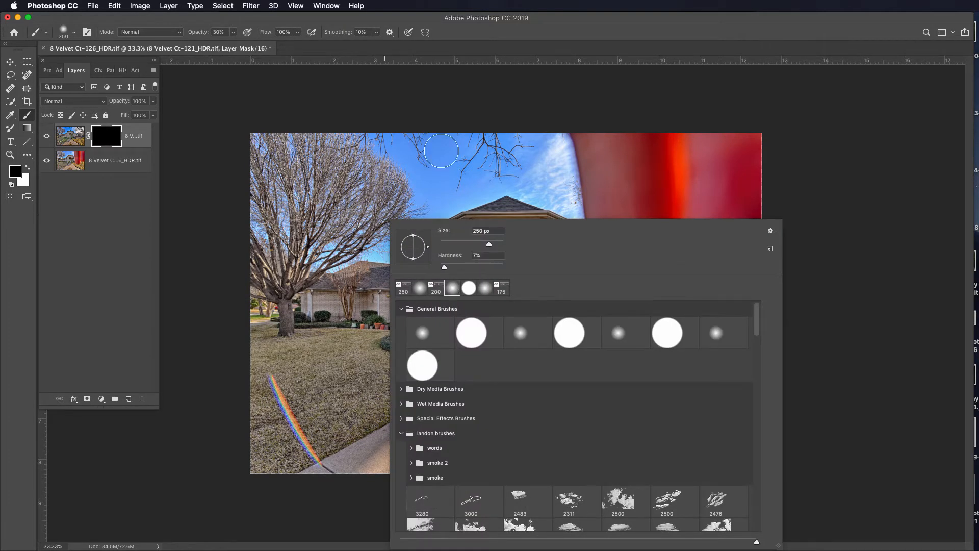
click(417, 107)
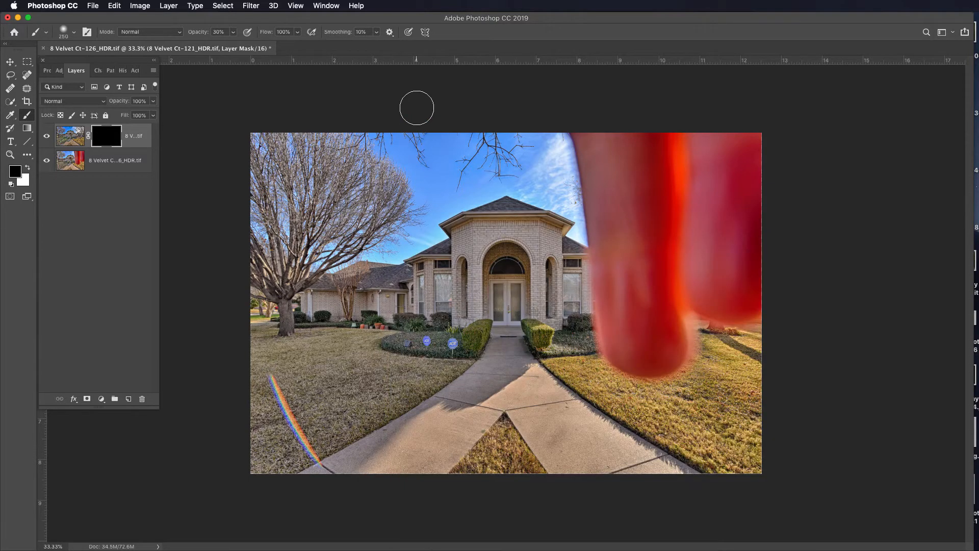
Paint white on the layer mask over the red fingers with a 700 px brush, raising the brush opacity to 100%.
key(bracketright)
key(bracketright)
key(bracketright)
key(bracketright)
key(bracketright)
key(bracketright)
key(bracketleft)
key(x)
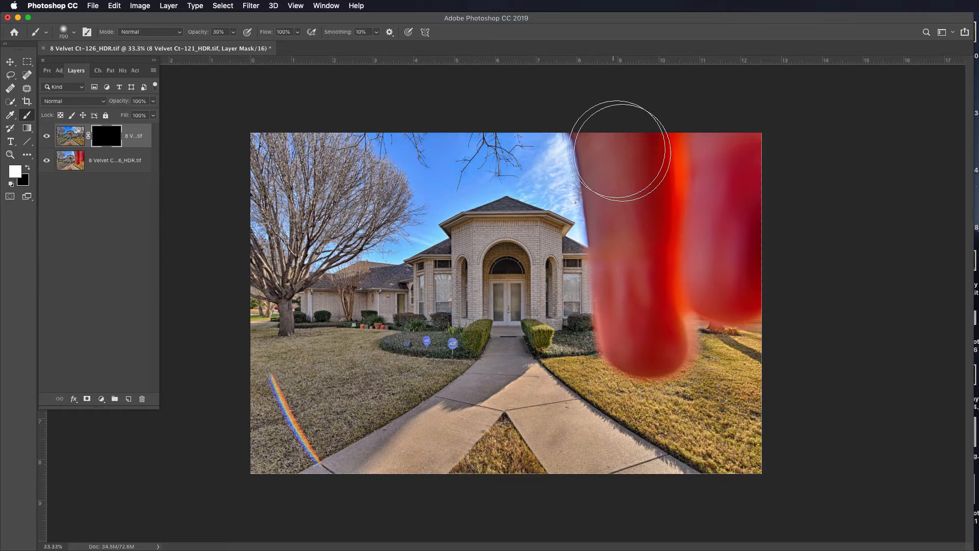
mouse_move(612, 127)
mouse_down()
mouse_move(606, 186)
mouse_move(606, 175)
mouse_move(684, 149)
mouse_move(744, 165)
mouse_move(735, 216)
mouse_move(622, 126)
mouse_move(587, 129)
mouse_move(641, 349)
mouse_up()
key(0)
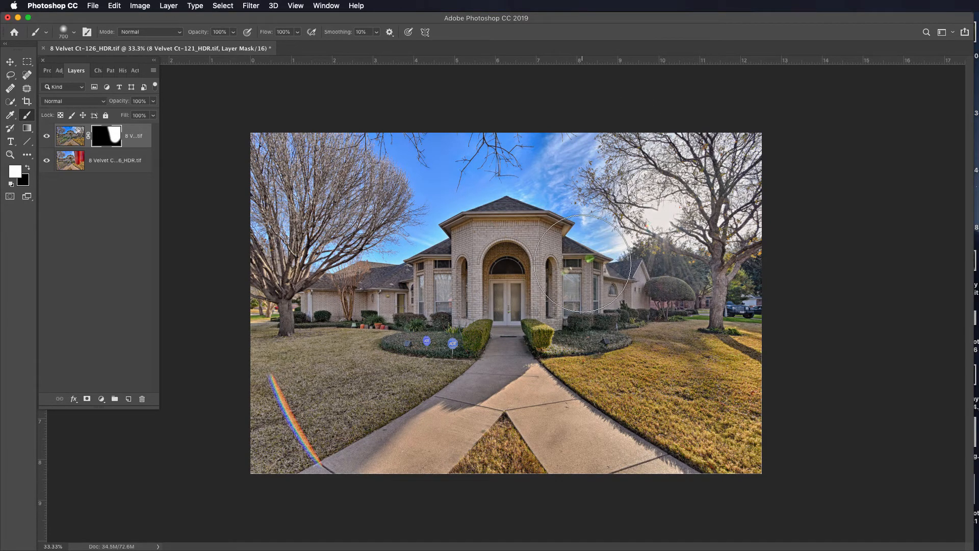
Paint black on the mask with a 90 px brush over the small flare spots above the window beside the entrance.
scroll(583, 263, up, 5)
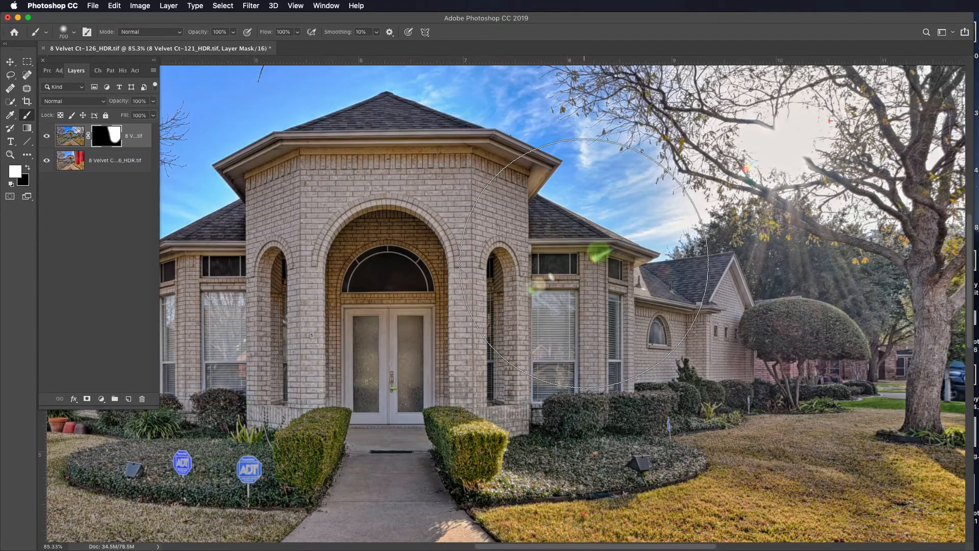
key(bracketleft)
scroll(583, 263, up, 3)
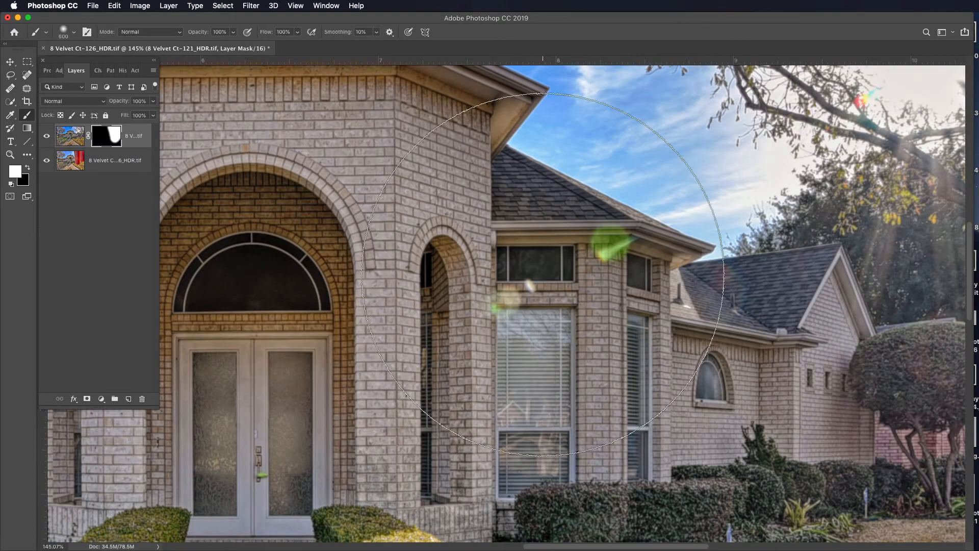
key(bracketleft)
key(bracketleft)
key(bracketleft)
key(bracketleft)
key(bracketleft)
key(bracketleft)
key(bracketleft)
key(bracketleft)
key(bracketleft)
key(bracketleft)
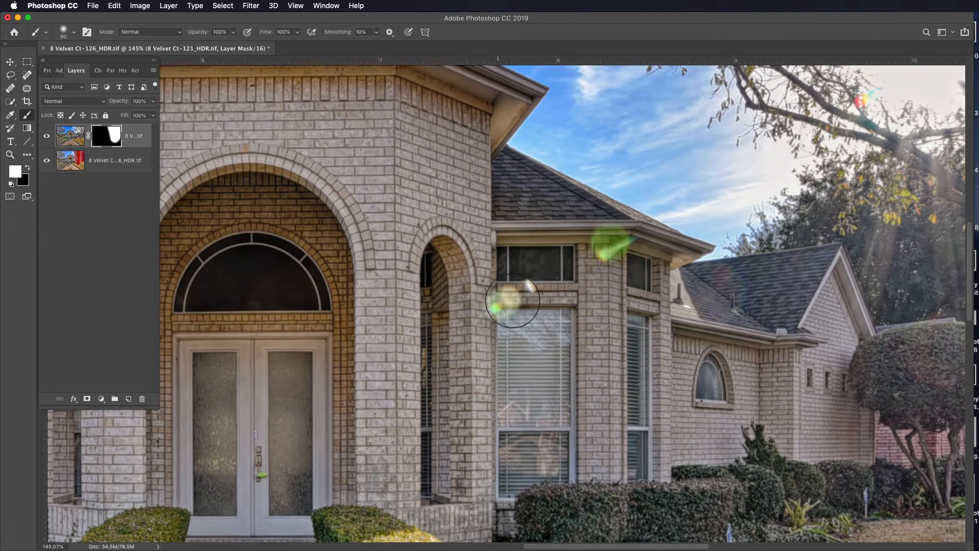
key(x)
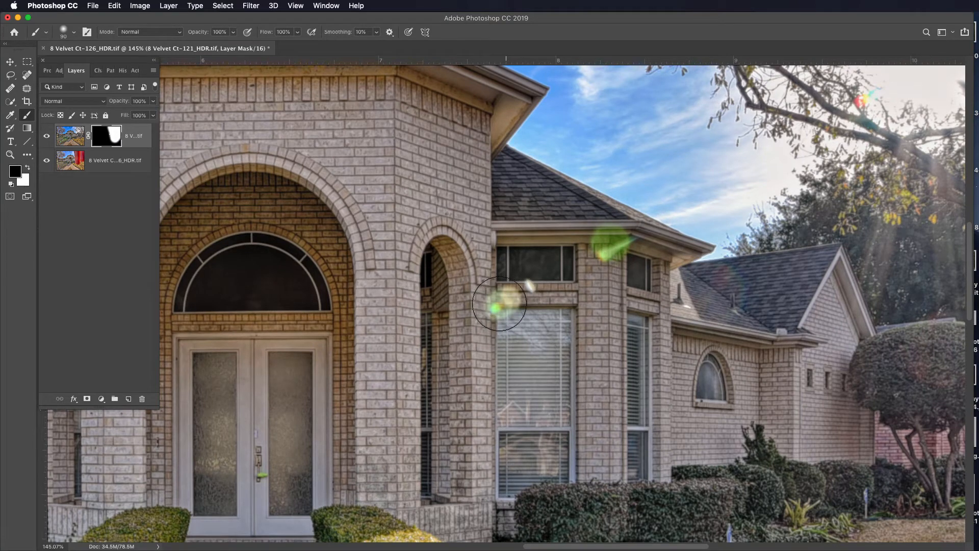
click(507, 301)
Try to mask out the green flare under the eave with black, undo the last stroke and paint the area back with white.
click(601, 250)
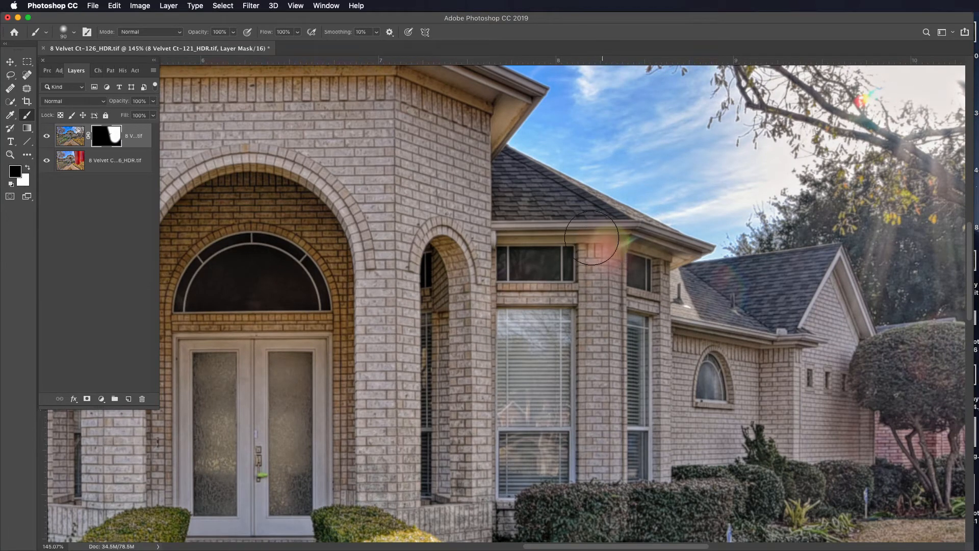
mouse_move(597, 245)
mouse_down()
mouse_move(651, 245)
mouse_move(627, 221)
mouse_up()
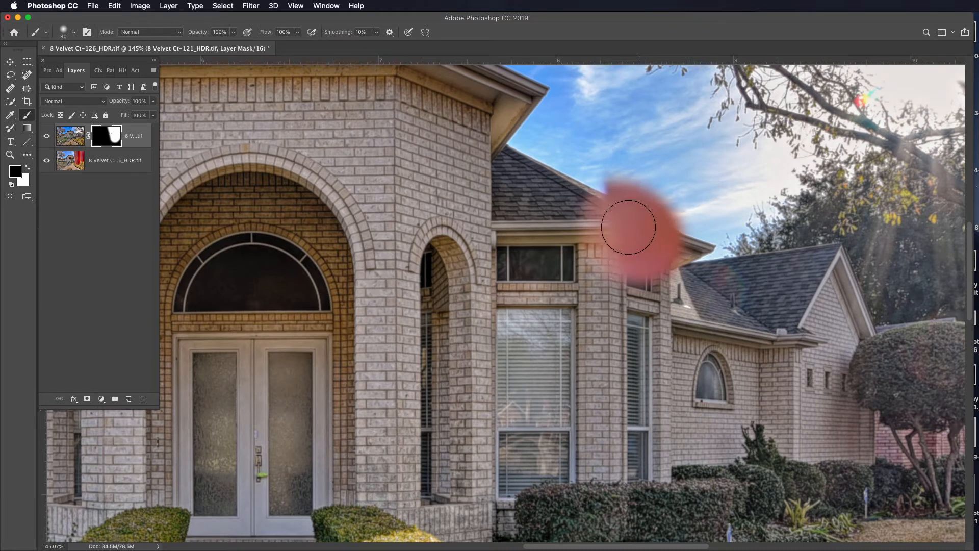
key(super+z)
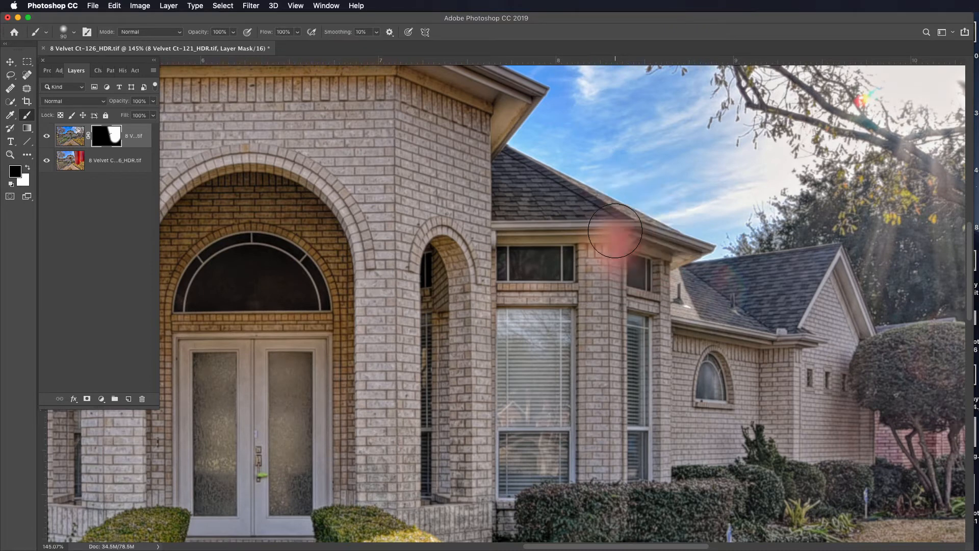
key(x)
drag(619, 251, 609, 234)
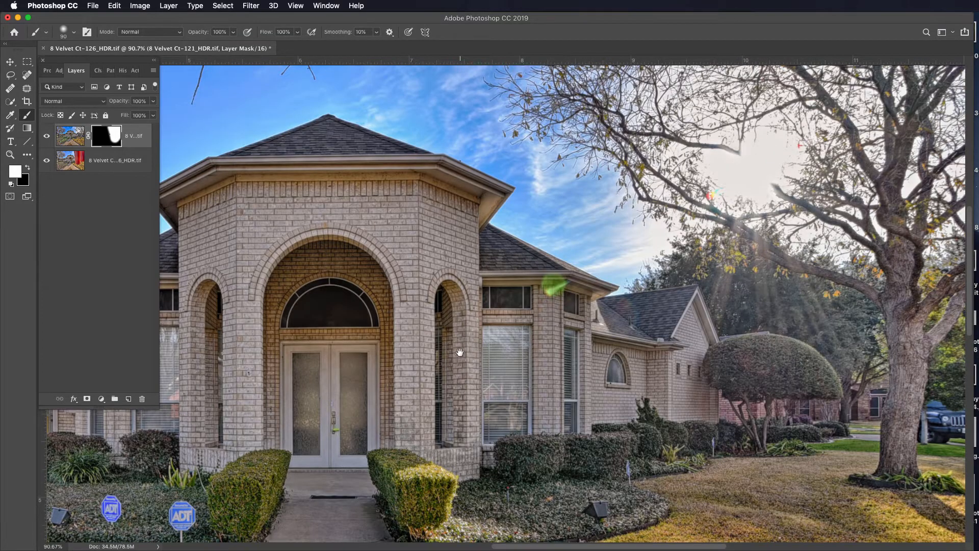
Merge the masked upper layer down into the layer below it.
drag(460, 352, 678, 240)
scroll(618, 251, down, 5)
scroll(617, 251, down, 3)
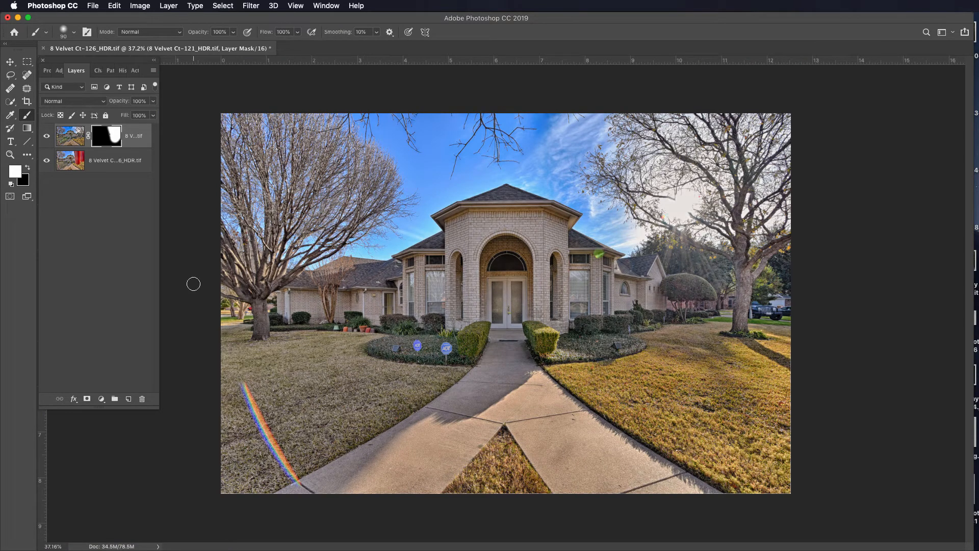
key(super+e)
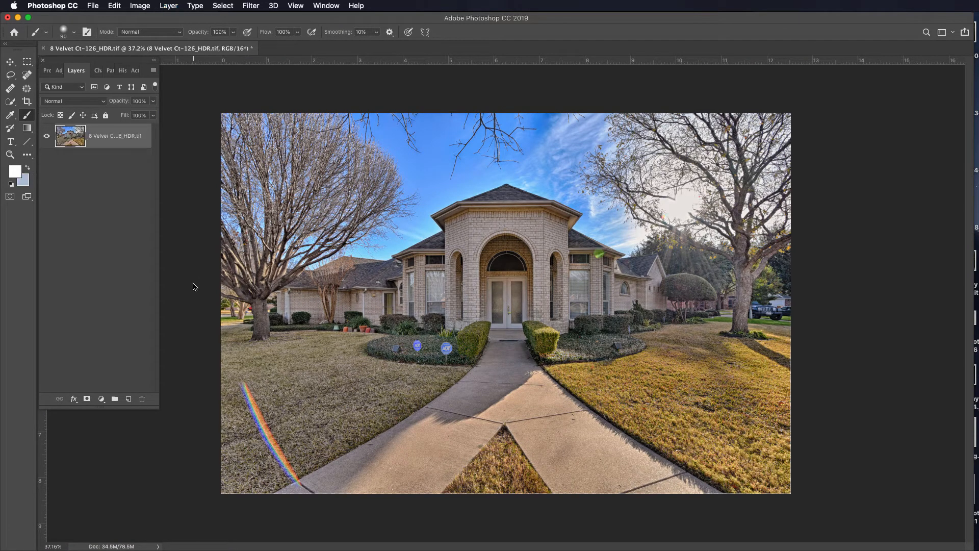
Lasso the rainbow flare streak on the front lawn, replace it with a Content-Aware fill, and clear the selection.
click(11, 76)
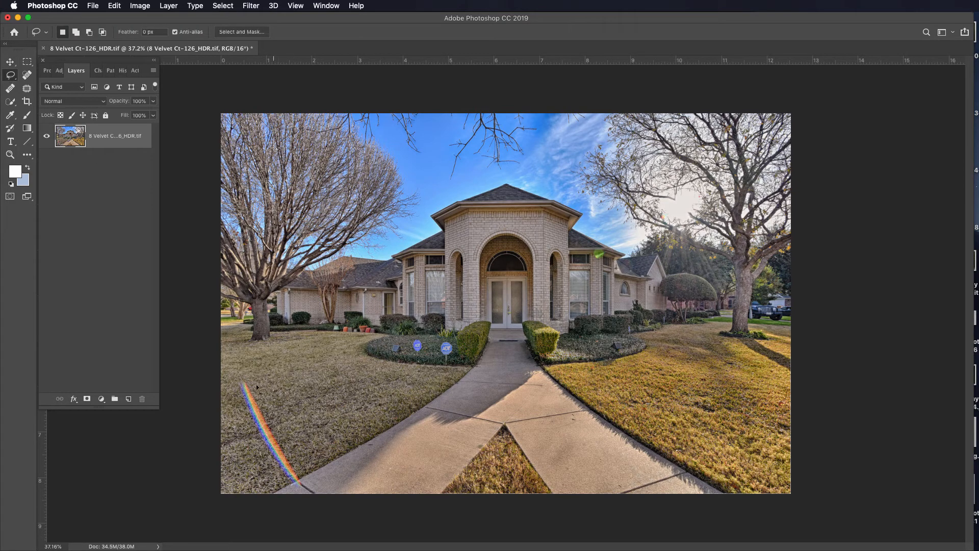
mouse_move(249, 378)
mouse_down()
mouse_move(245, 411)
mouse_move(278, 478)
mouse_move(296, 489)
mouse_move(302, 476)
mouse_move(273, 412)
mouse_up()
right_click(268, 414)
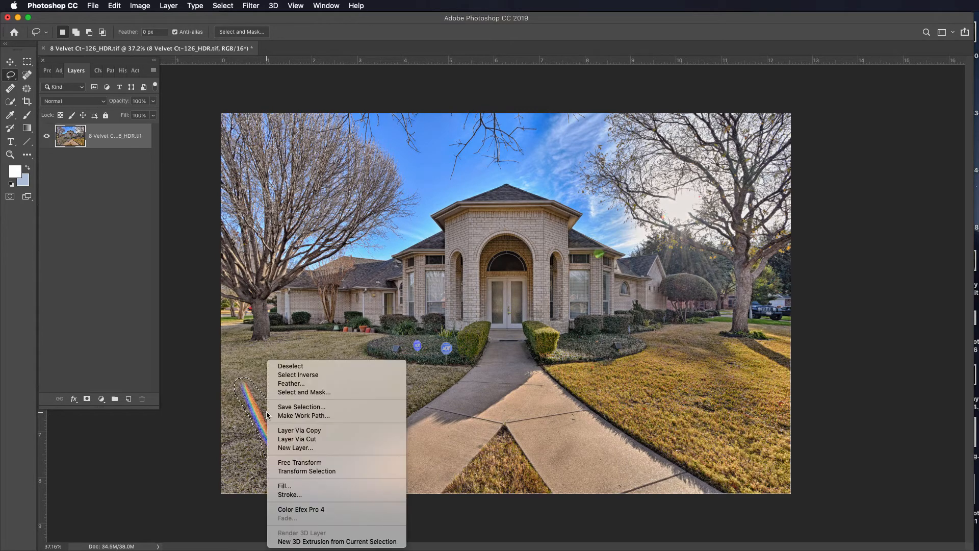
click(299, 487)
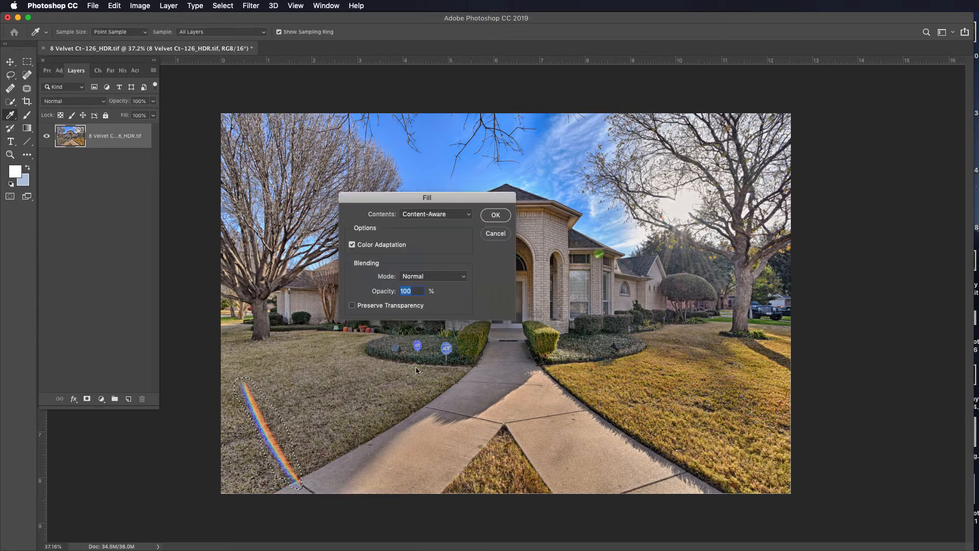
click(496, 216)
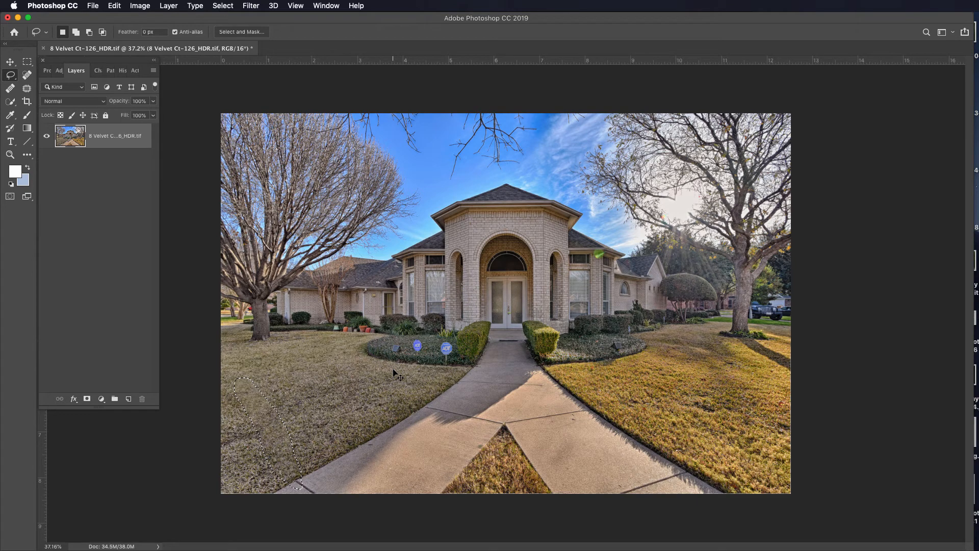
key(super+d)
Examine the green flare under the eave up close, and check the whole retouched photo for remaining flare.
scroll(608, 241, up, 3)
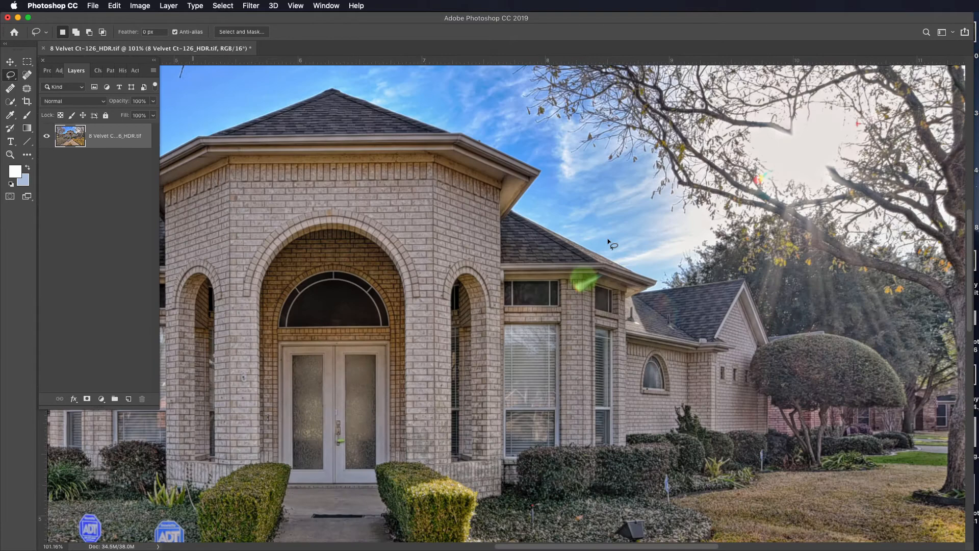
scroll(608, 240, up, 4)
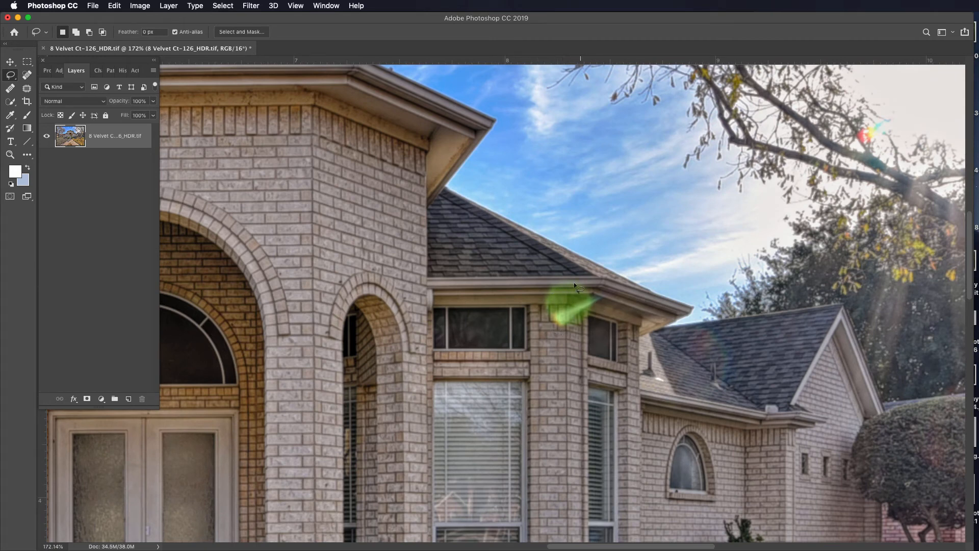
scroll(520, 310, down, 4)
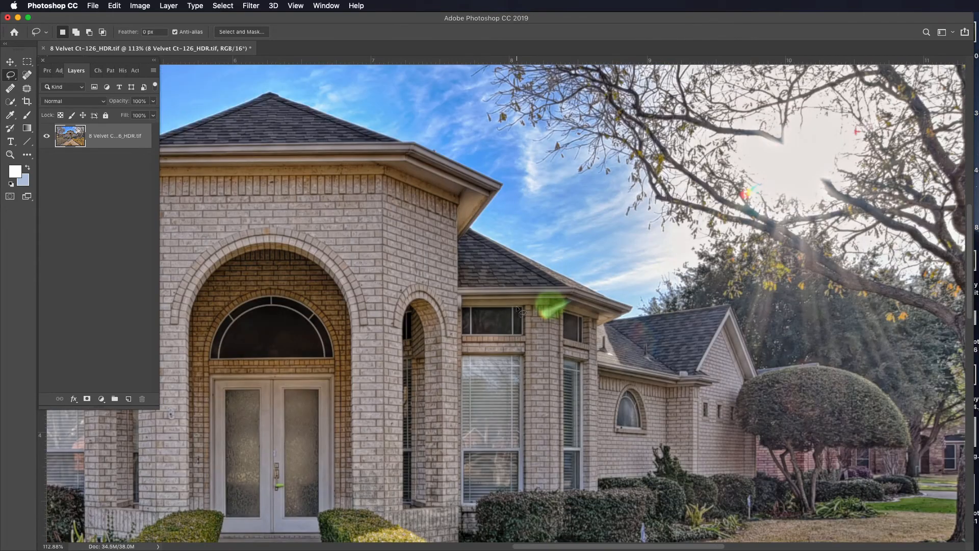
scroll(520, 310, down, 2)
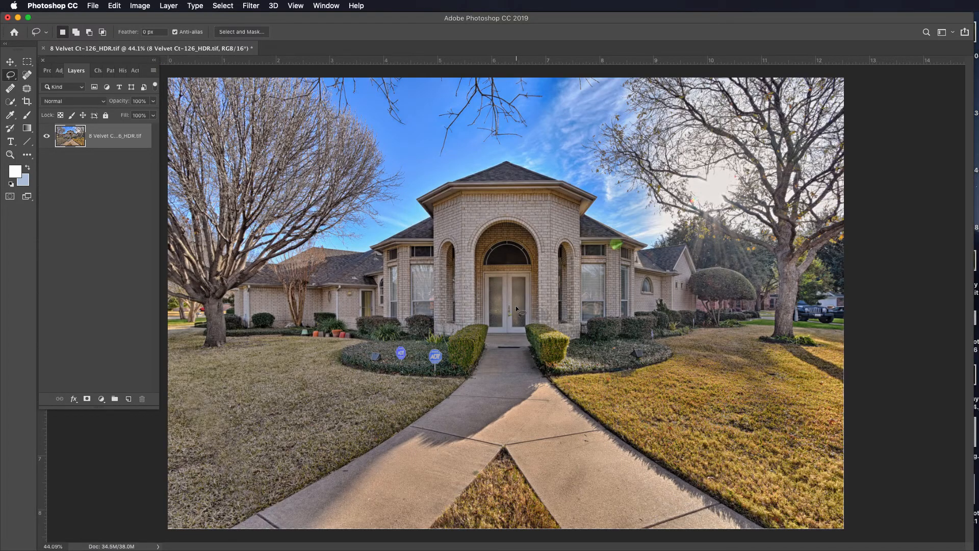
scroll(516, 309, down, 1)
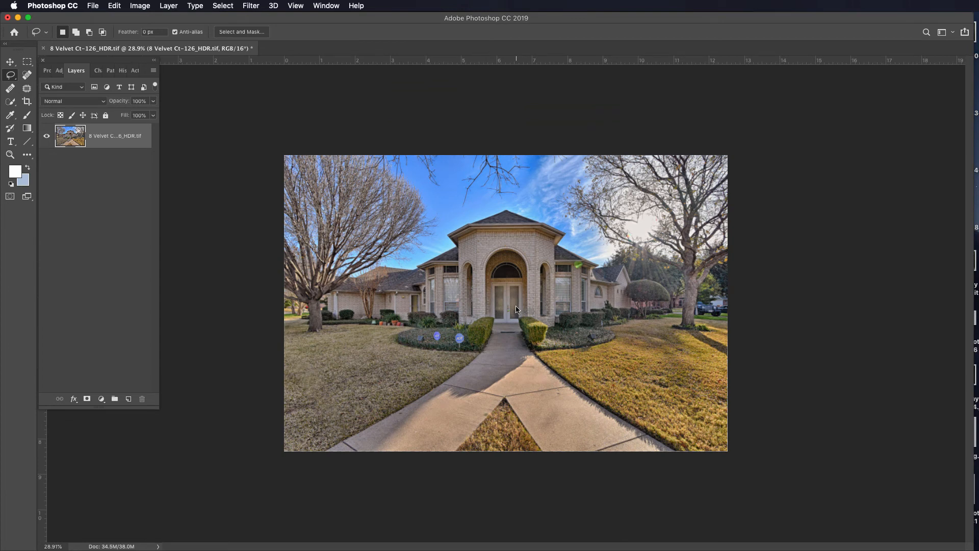